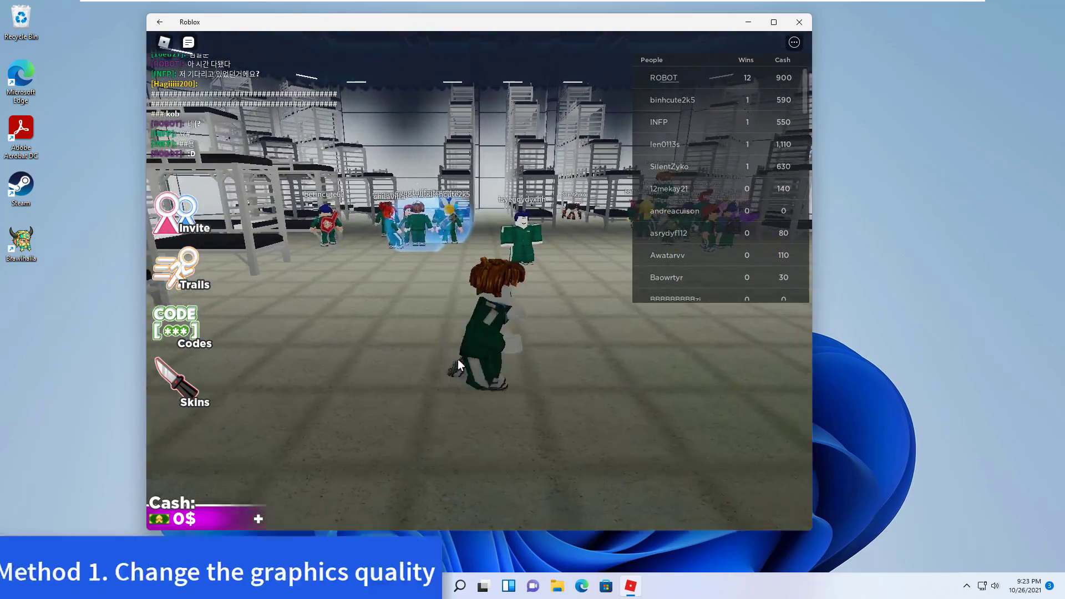
- Walk the character forward through the crowd of players to the dormitory bunk beds
key("w")
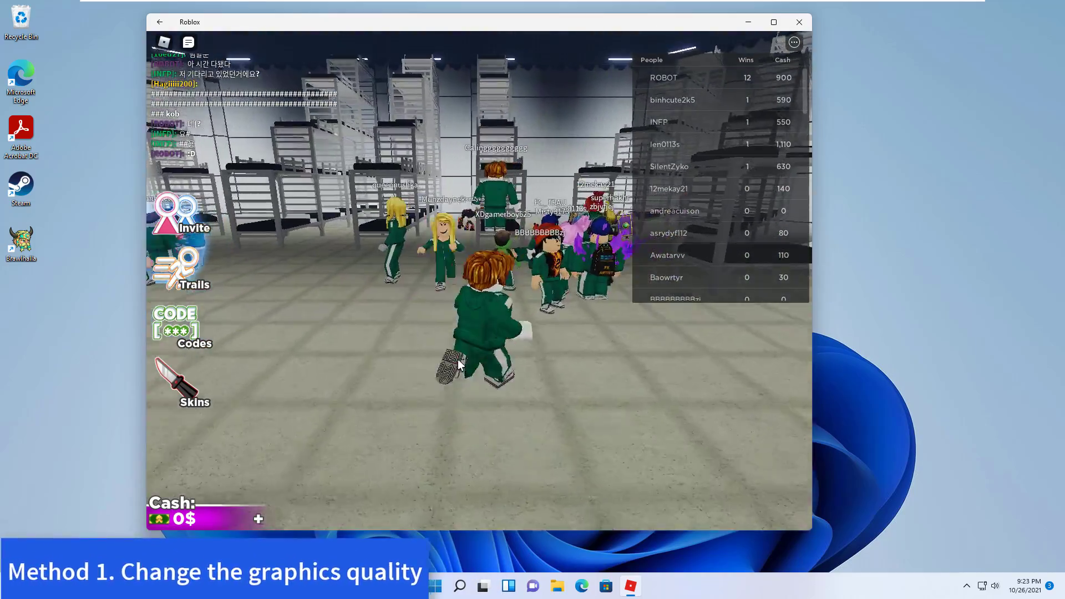
key("w")
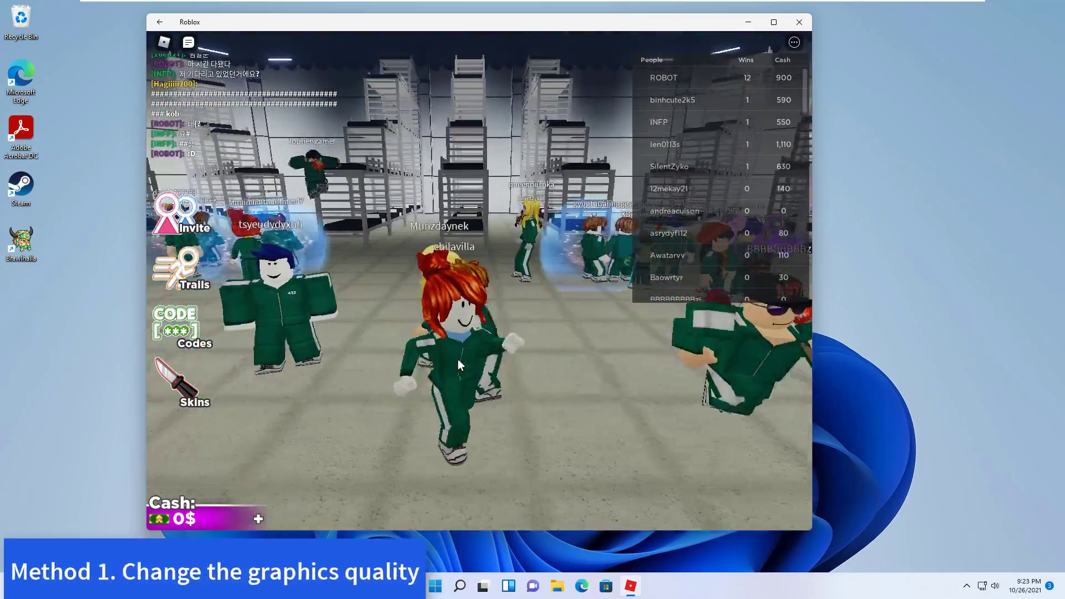
key("w")
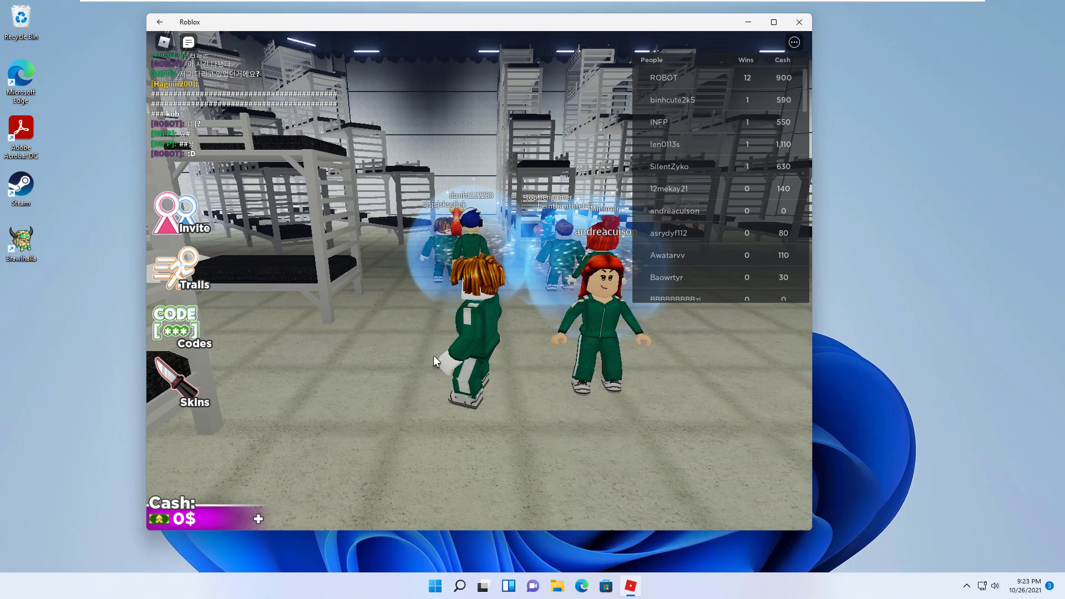
mouse_move(254, 126)
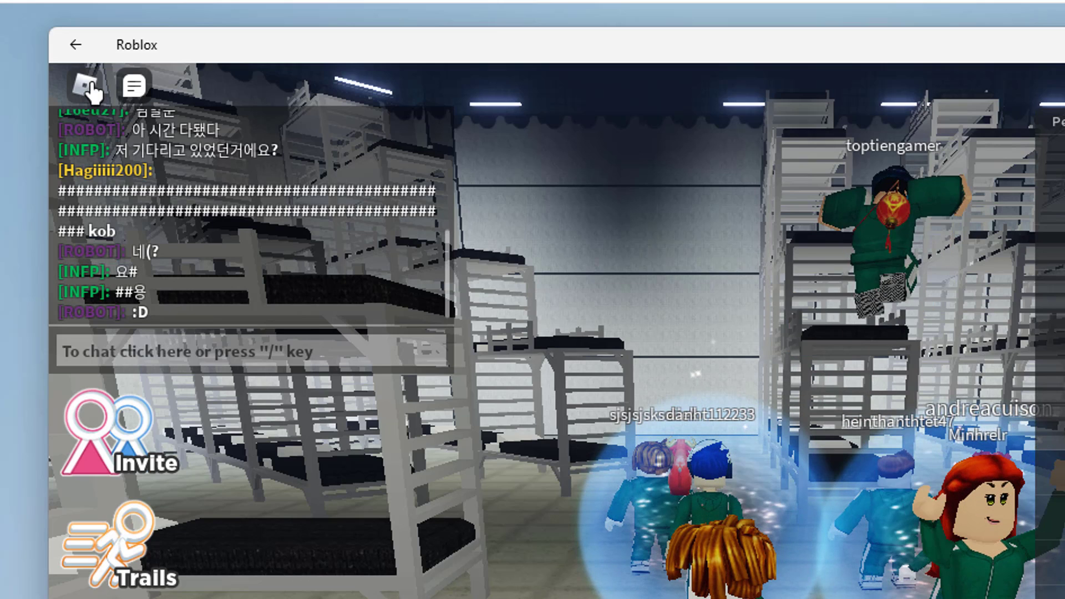
- Set Roblox Graphics Mode to Manual, lower Graphics Quality to one bar, and resume the game
left_click(89, 86)
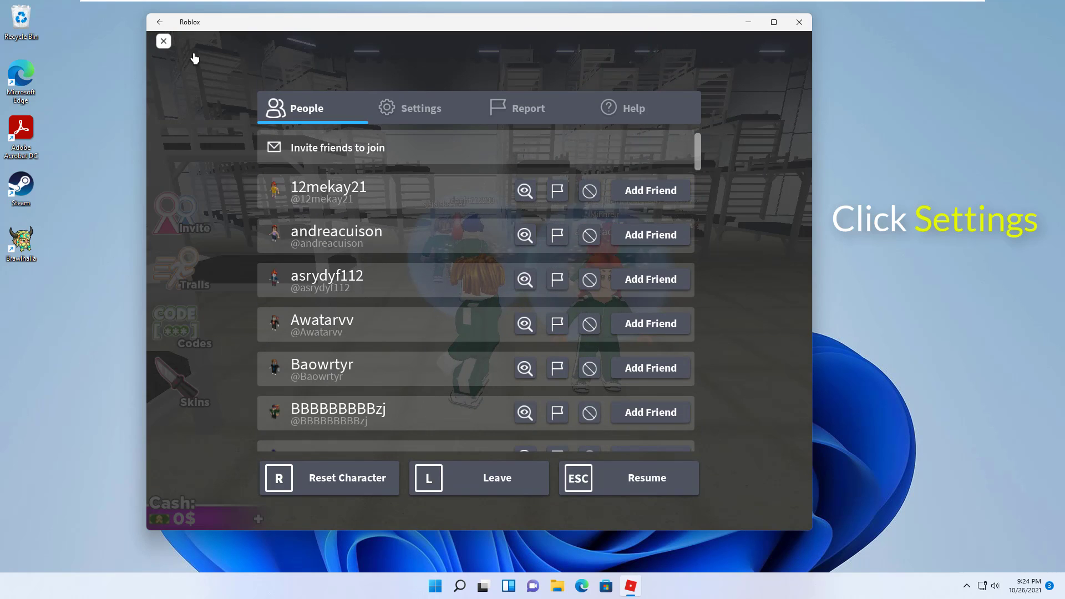
left_click(429, 109)
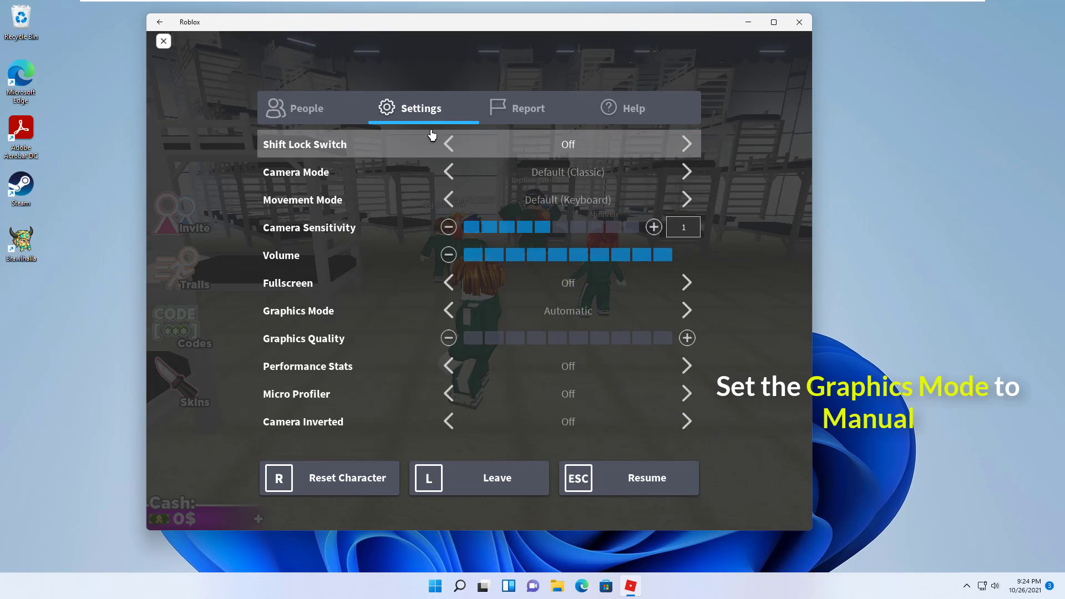
left_click(447, 312)
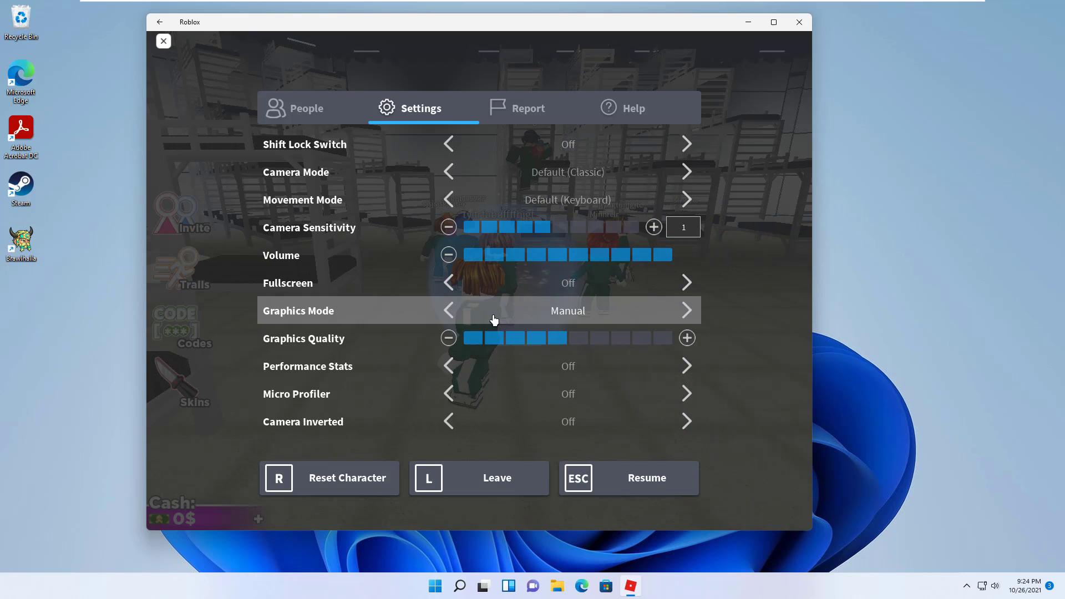
left_click(447, 339)
left_click(447, 339)
left_click(447, 339)
left_click(447, 339)
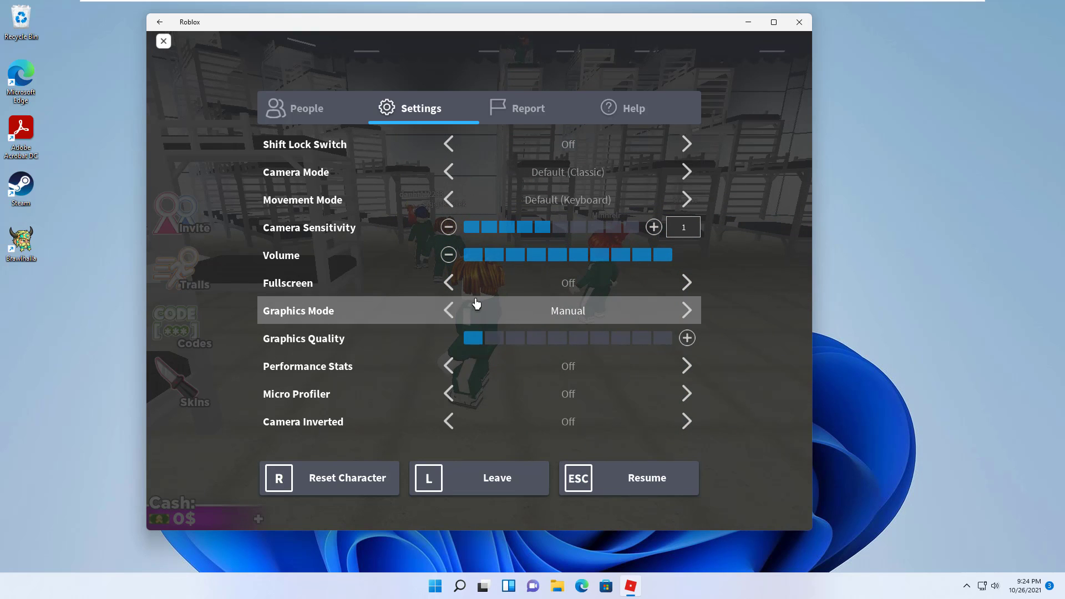
left_click(675, 488)
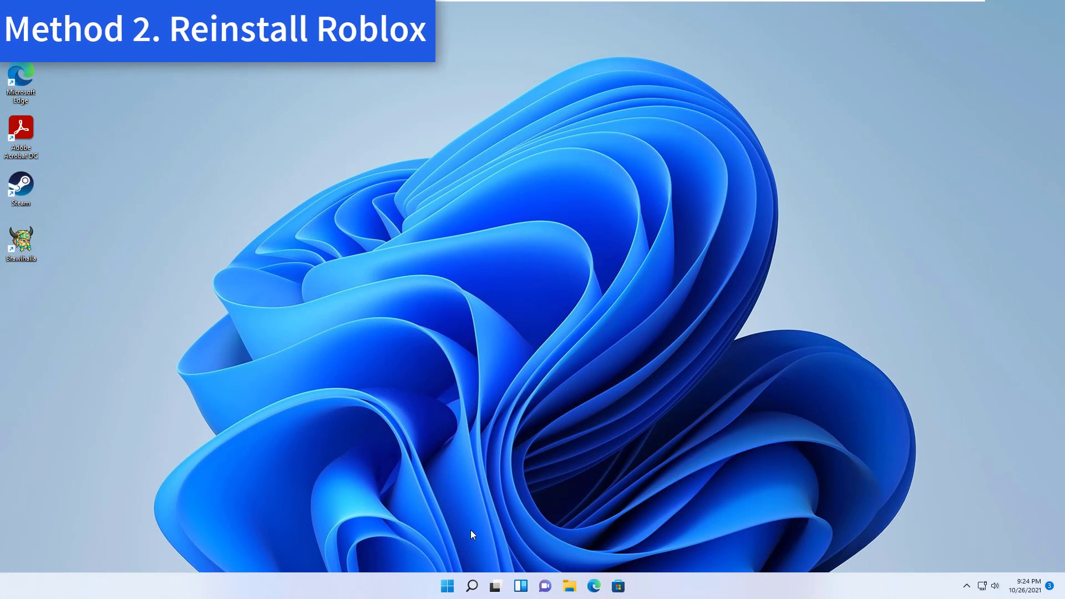
- Open the Apps & features list in Windows Settings
left_click(448, 586)
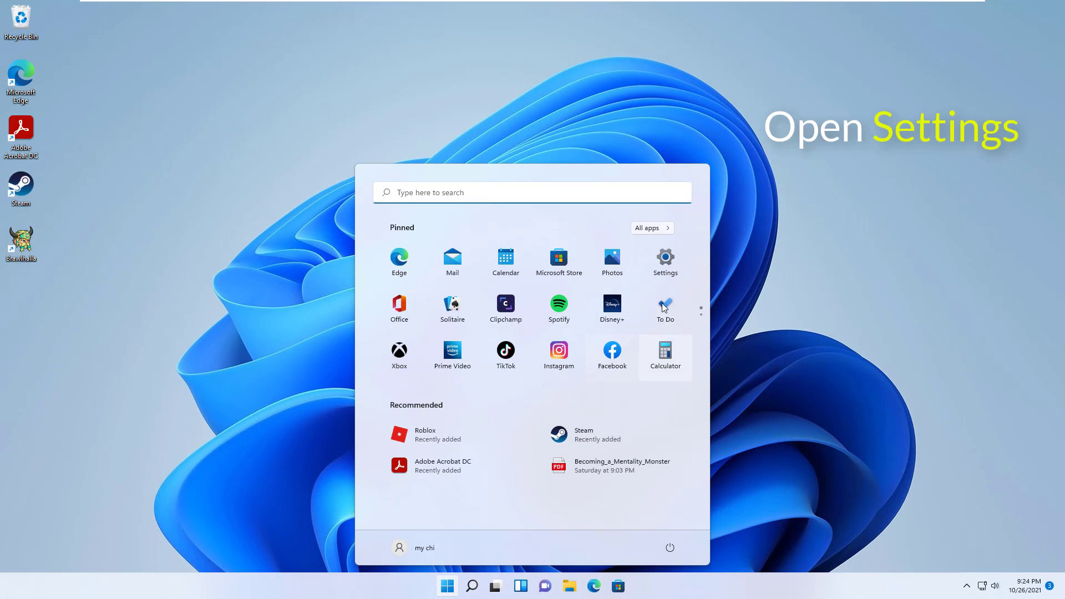
left_click(669, 265)
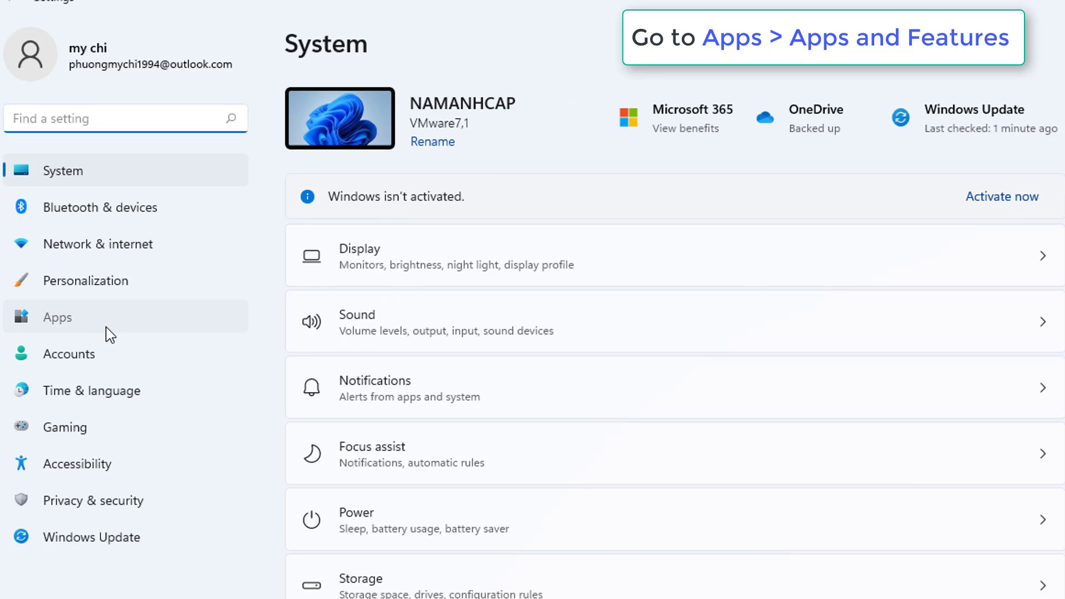
left_click(105, 327)
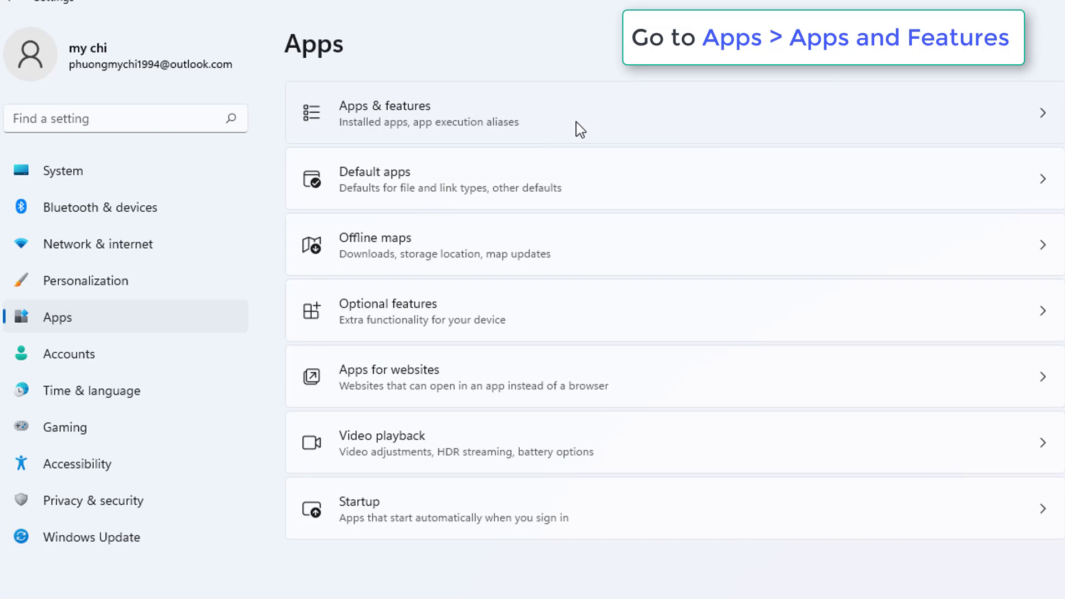
left_click(580, 129)
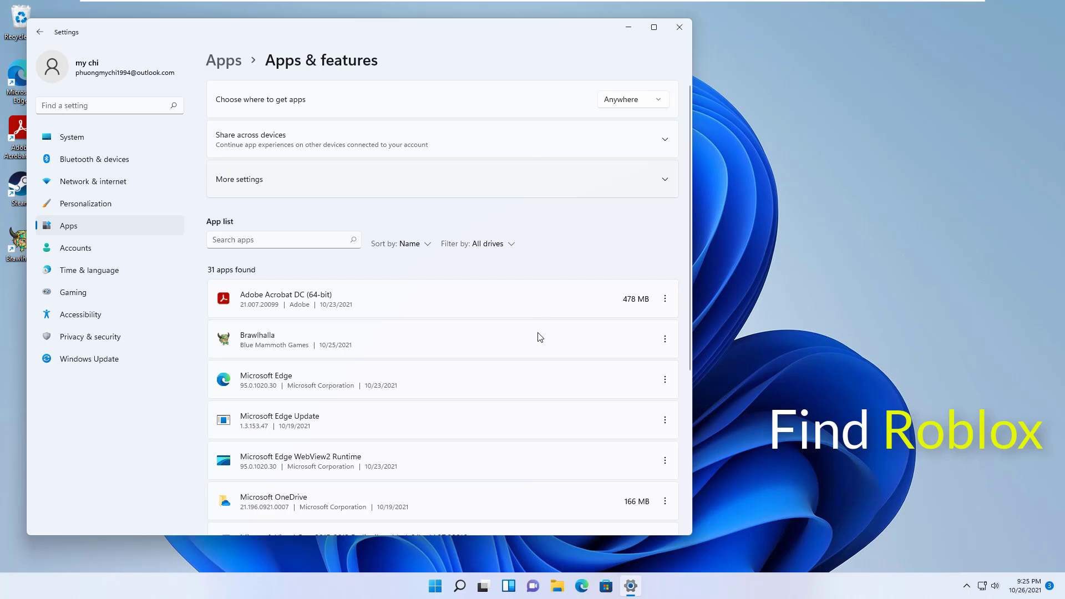
- Uninstall Roblox from the installed apps list and close Settings
scroll(501, 418, "down", 10)
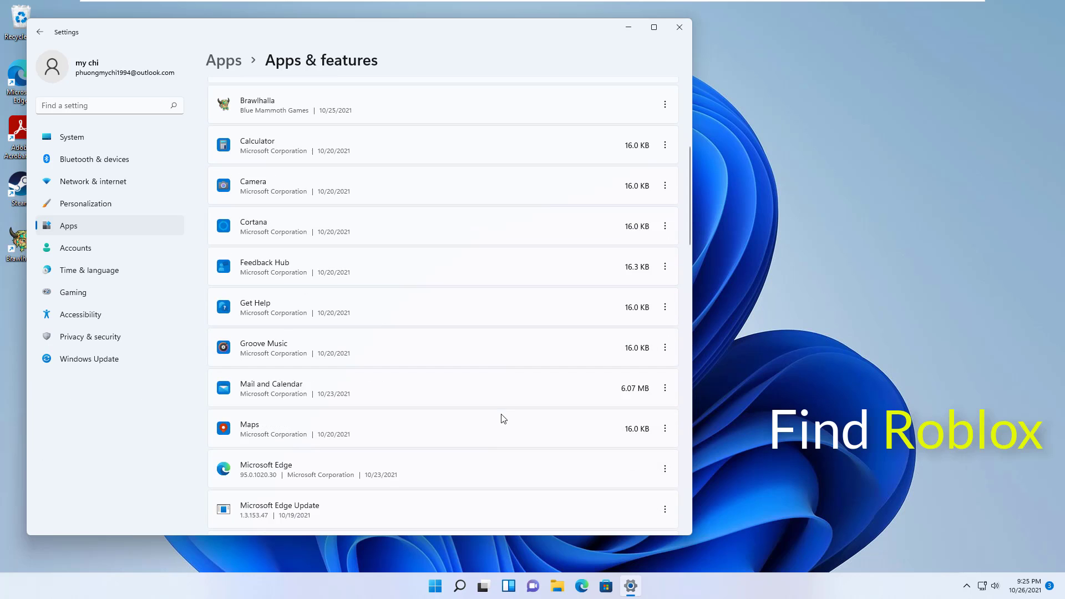
scroll(491, 407, "down", 9)
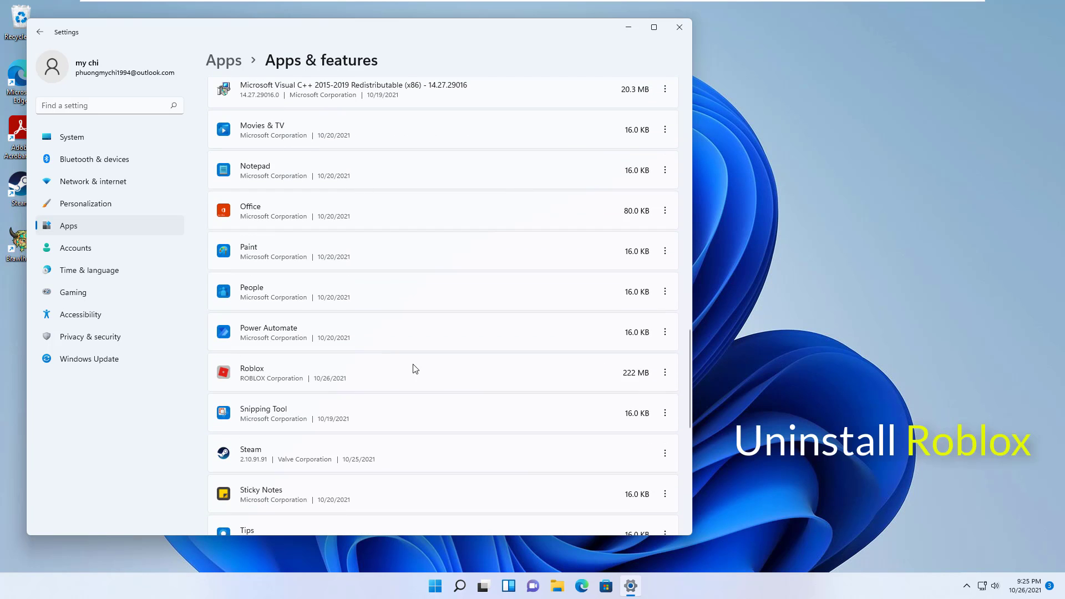
left_click(664, 372)
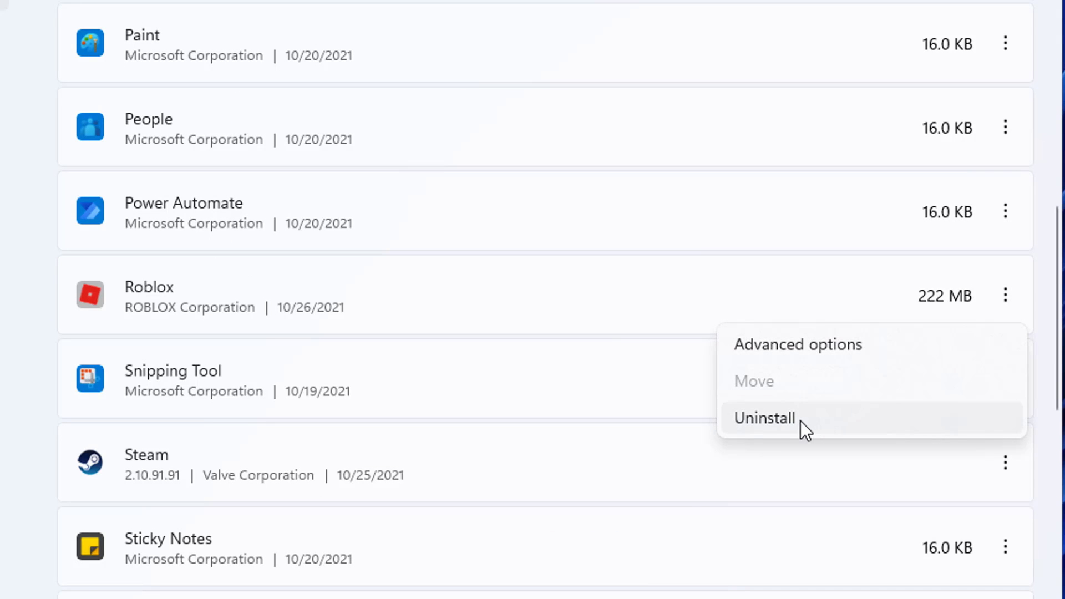
left_click(566, 433)
left_click(962, 418)
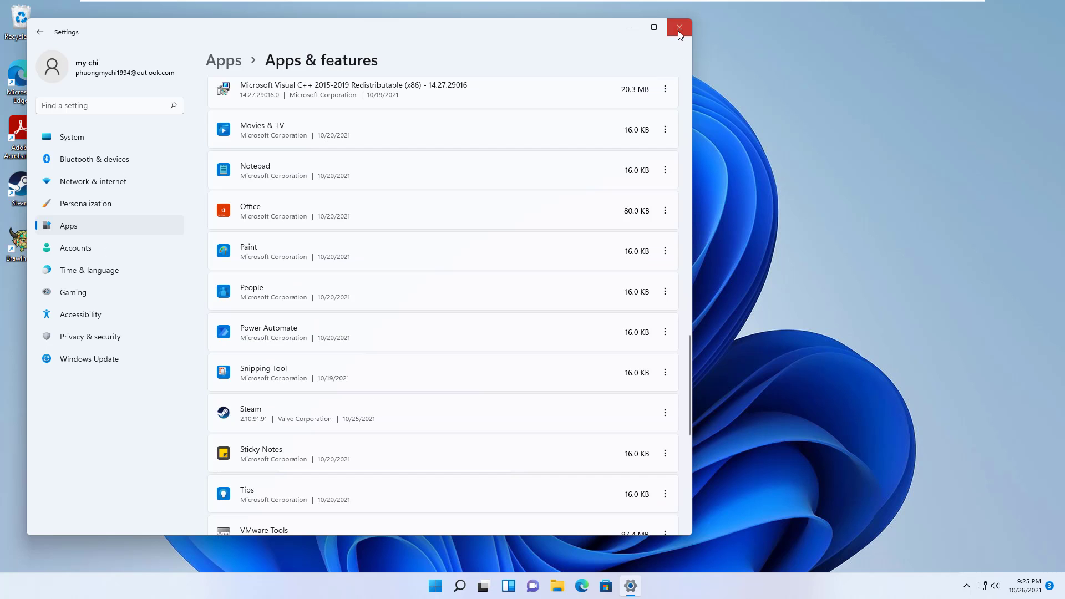
left_click(680, 26)
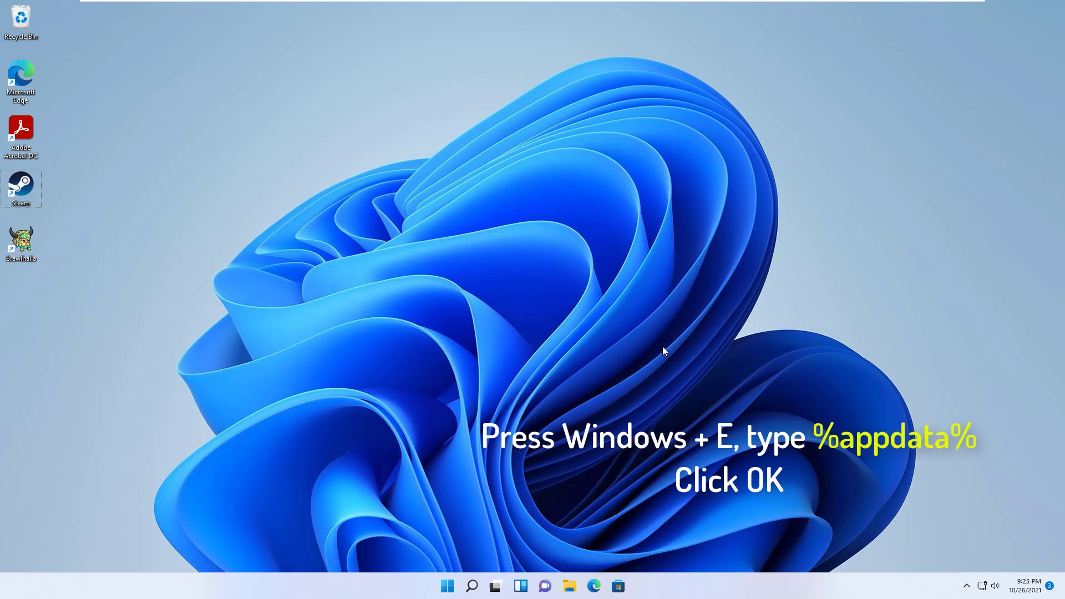
- Navigate via Run and %appdata% to the AppData\Local folder
key("super+r")
type("%appdata%")
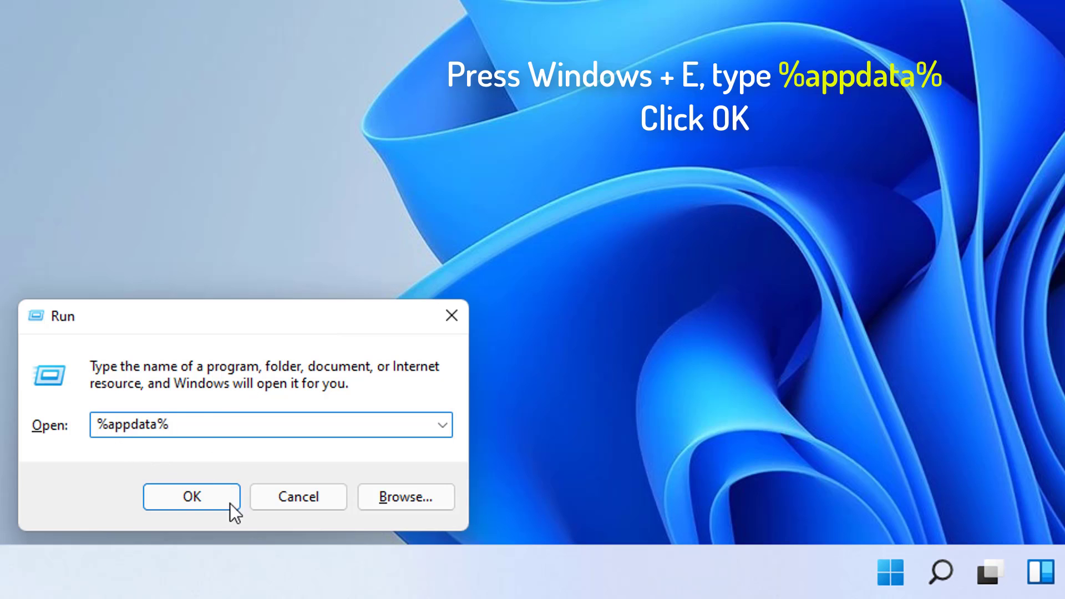
left_click(206, 504)
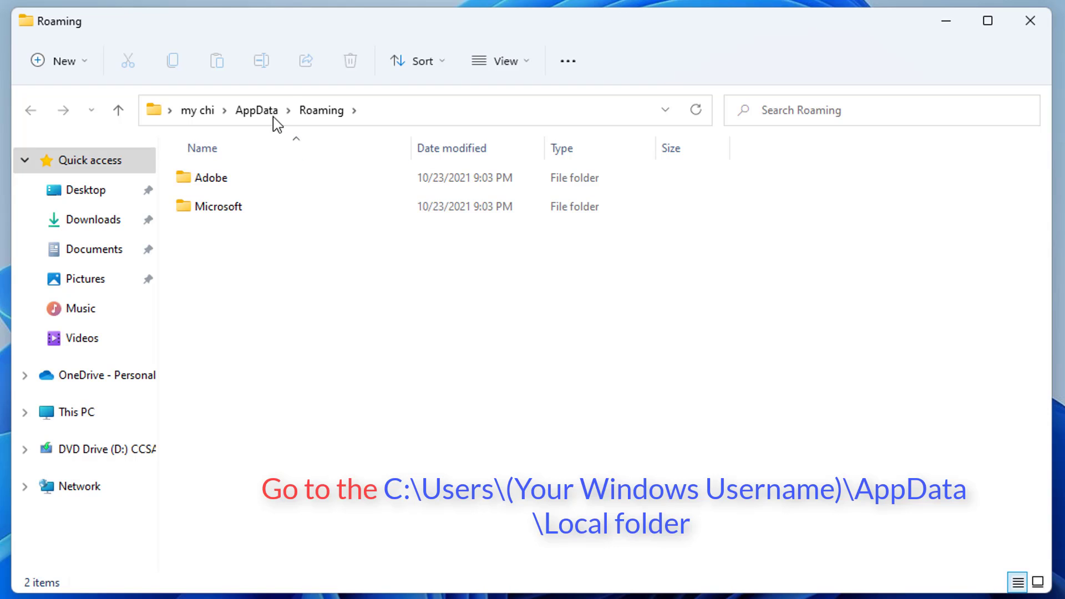
left_click(270, 110)
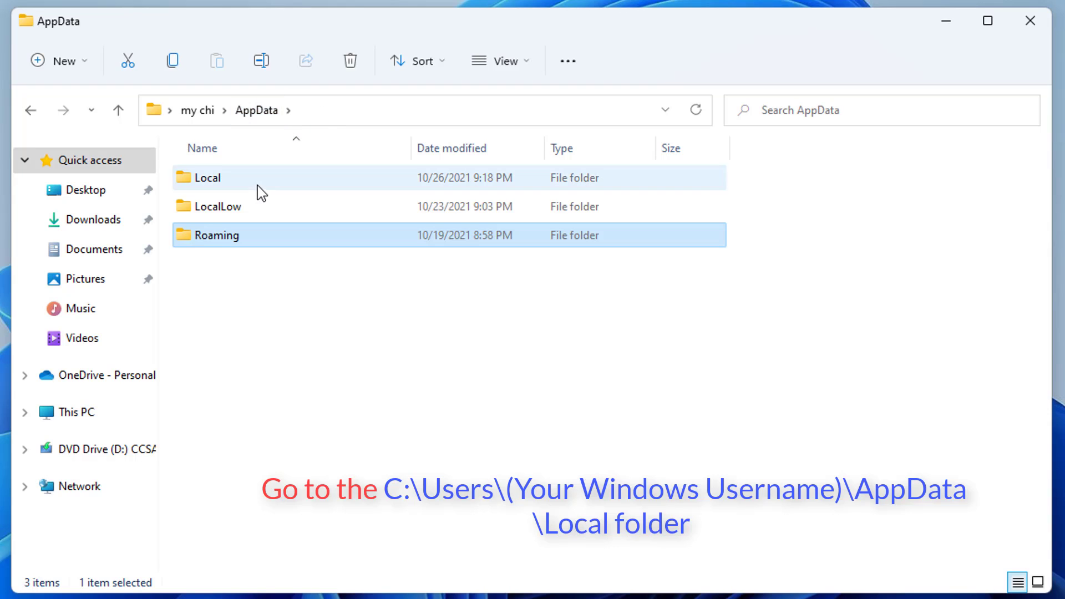
double_click(228, 185)
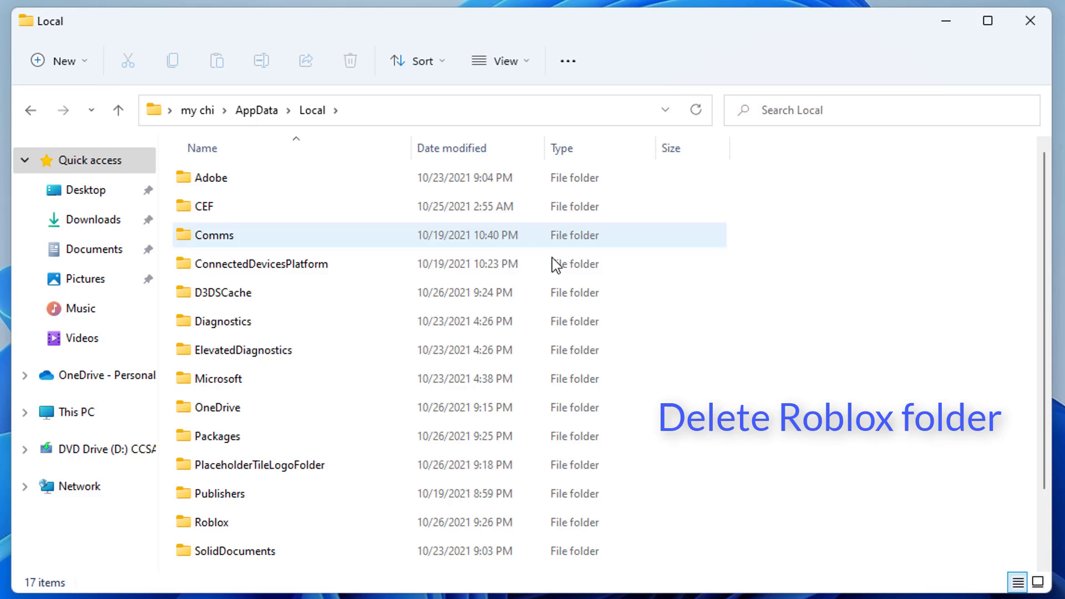
- Delete the Roblox folder from AppData\Local
scroll(393, 400, "down", 2)
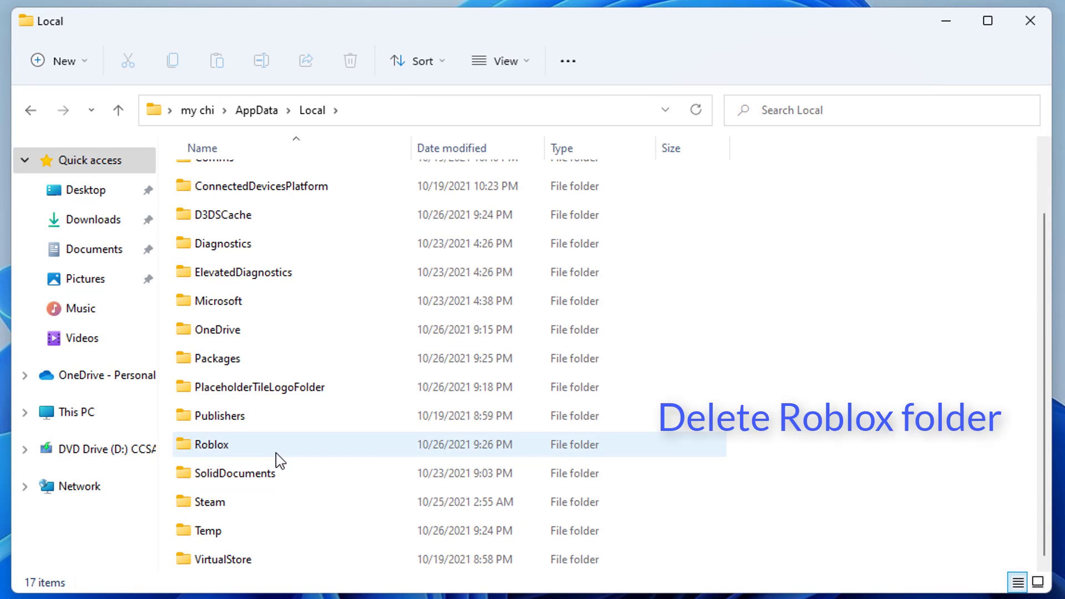
left_click(247, 456)
right_click(231, 450)
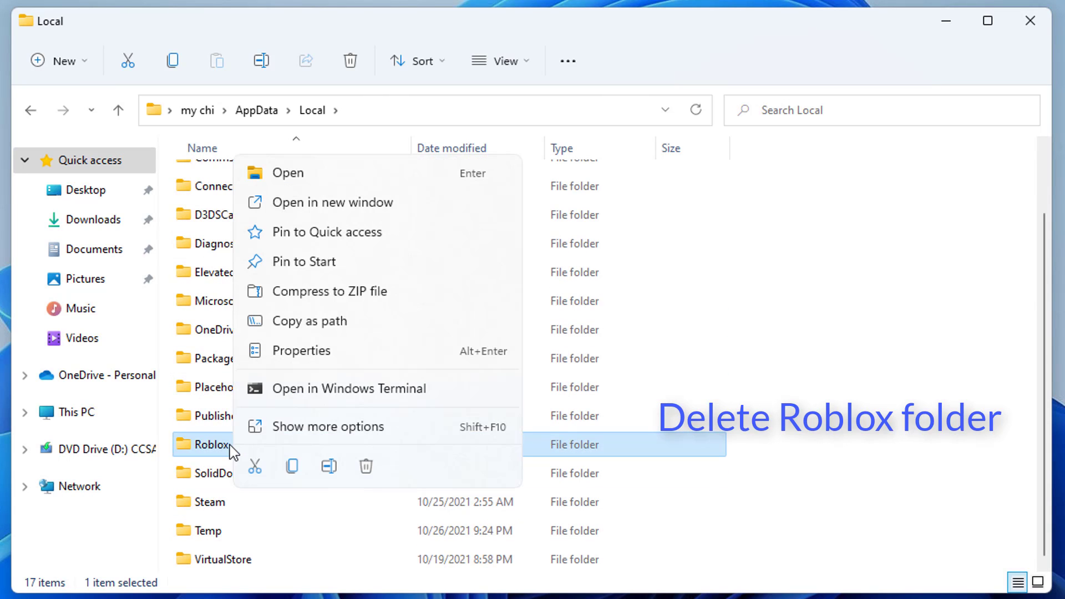
left_click(369, 467)
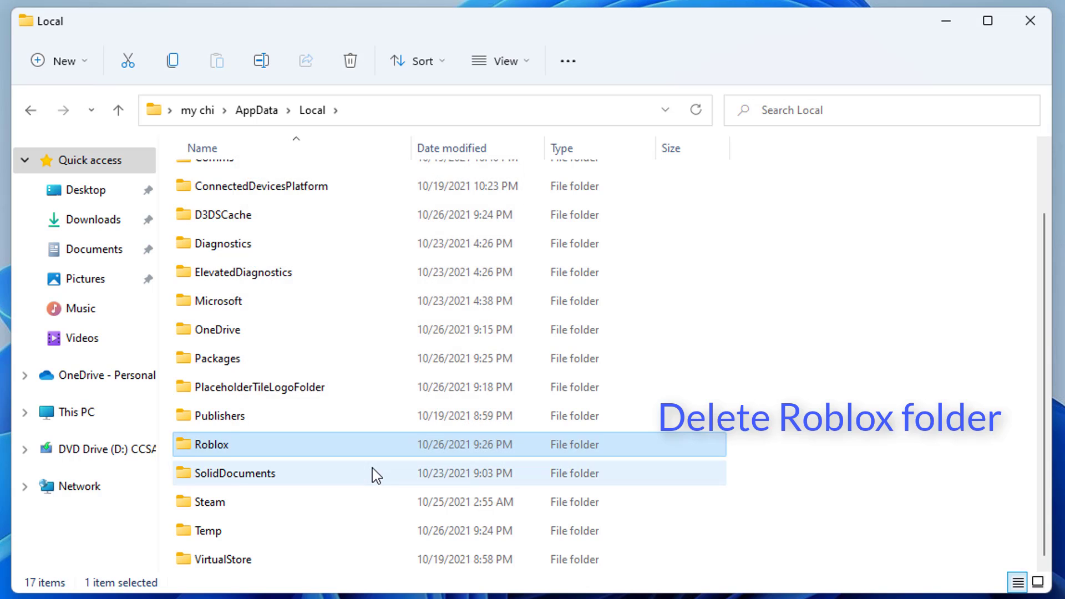
- Close File Explorer, launch Microsoft Store from a Start search, and search for 'roblox'
left_click(1031, 21)
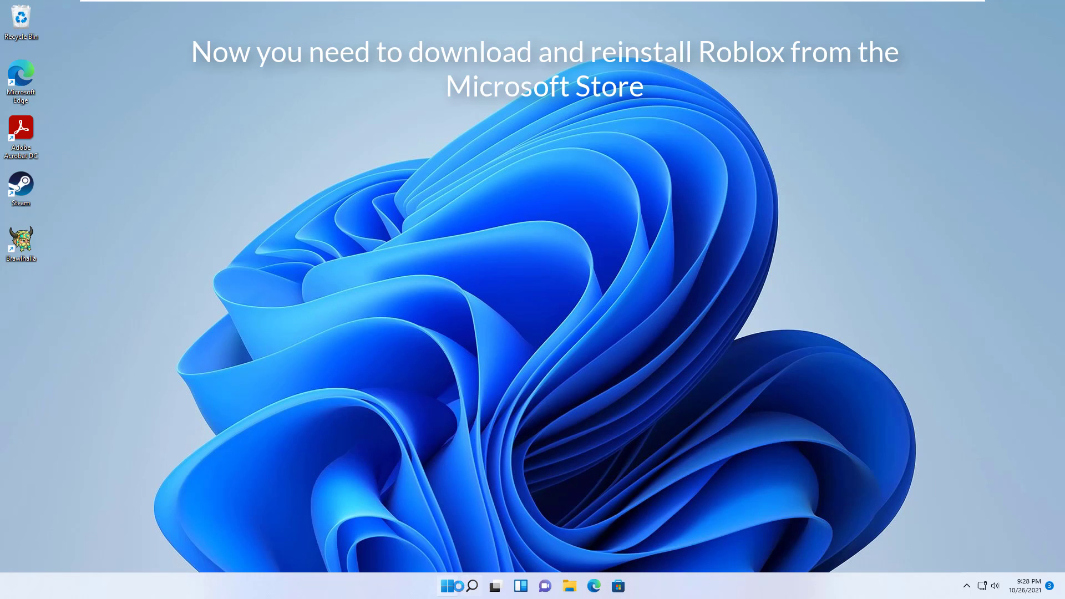
left_click(452, 586)
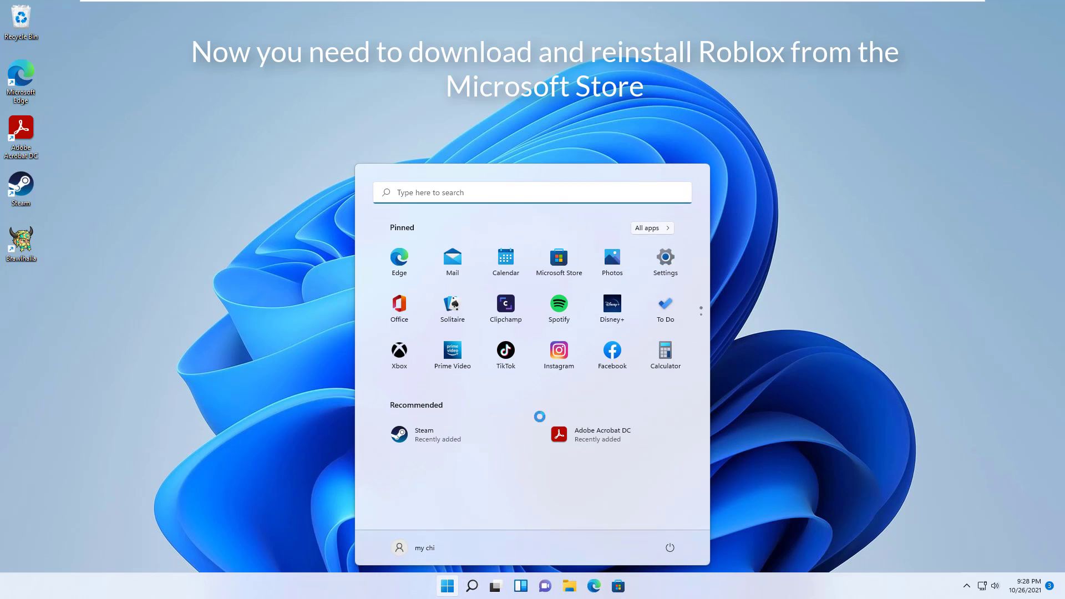
left_click(435, 192)
type("store")
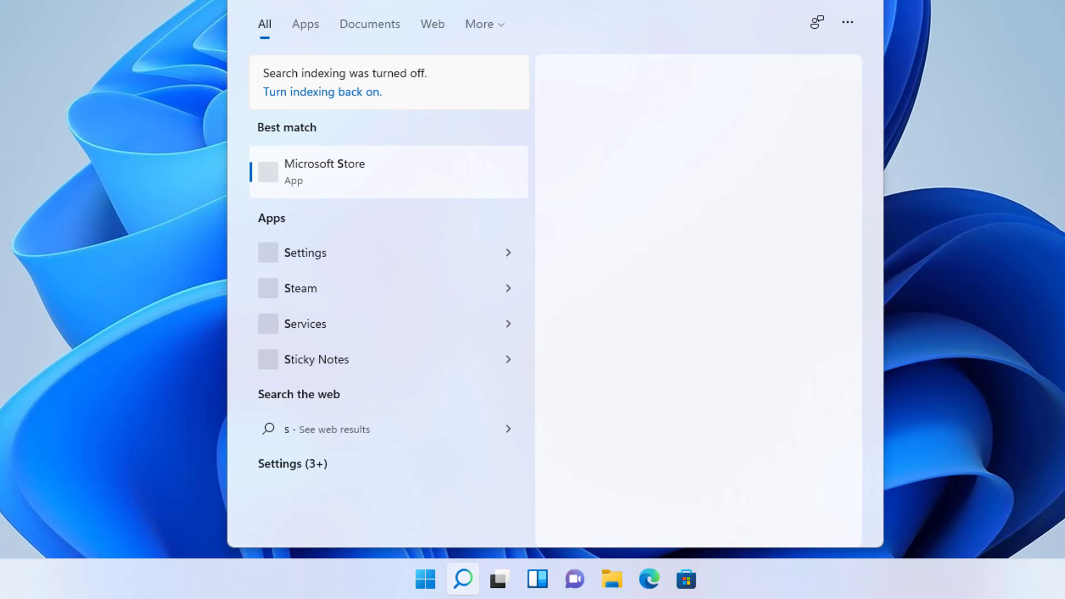
left_click(405, 164)
type("ro")
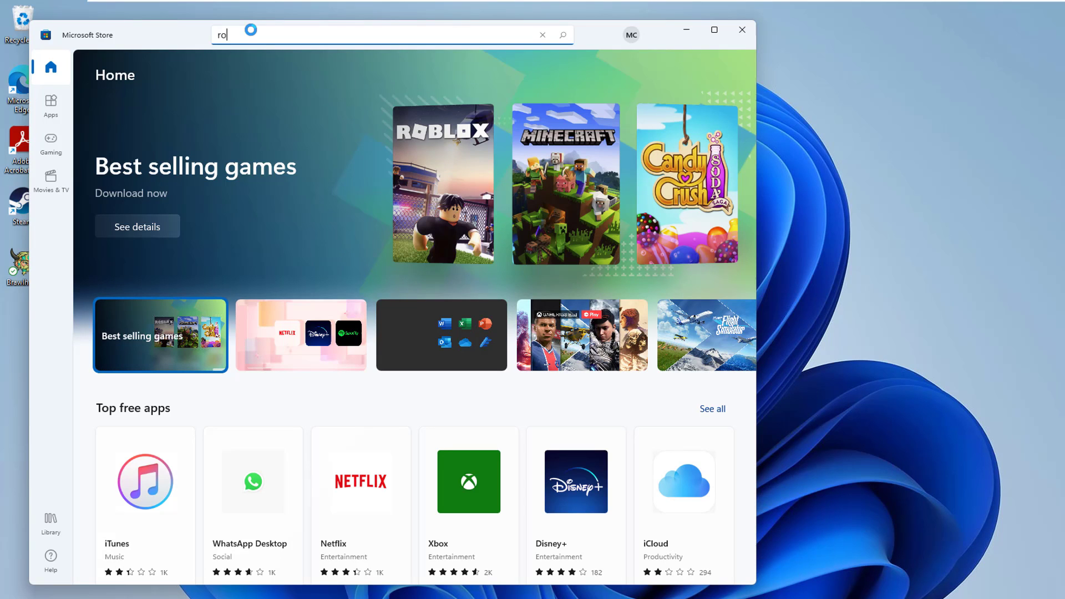
type("blox")
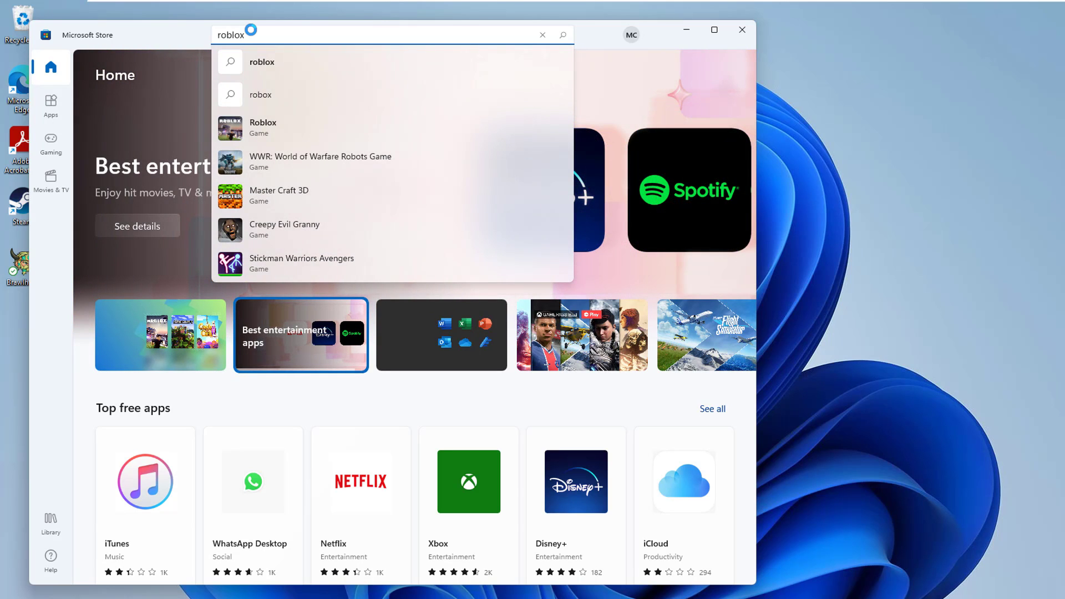
- Install Roblox from its Microsoft Store page and launch it once downloaded
left_click(311, 124)
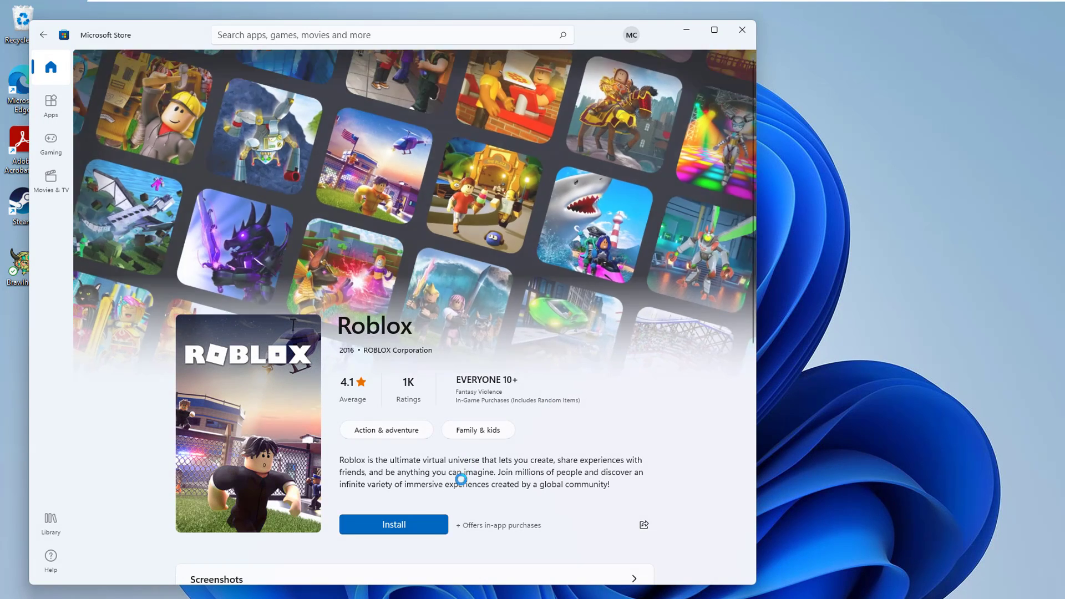
left_click(412, 529)
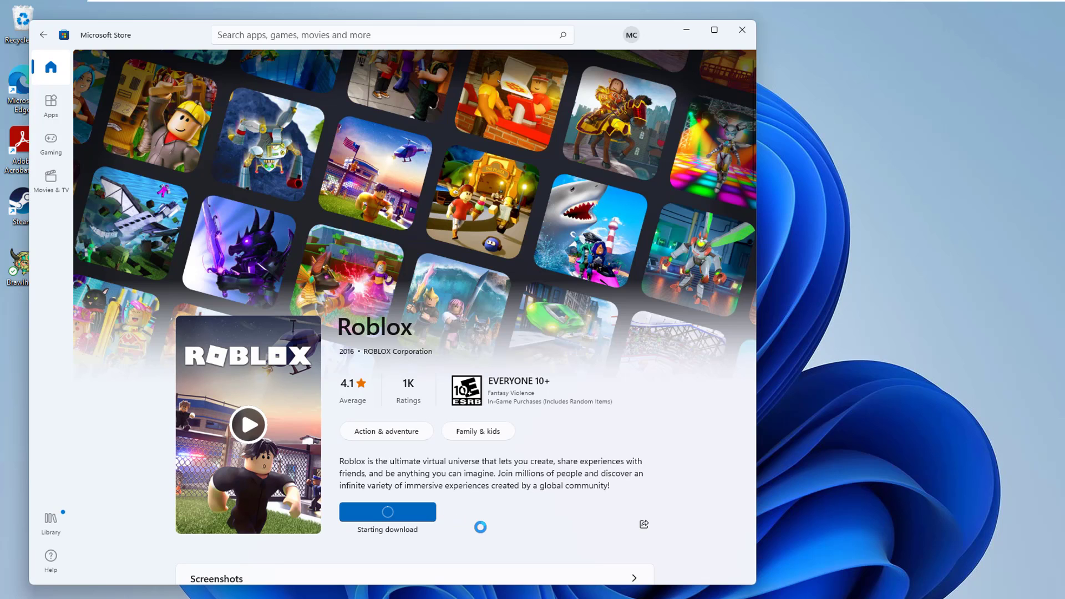
scroll(480, 527, "down", 5)
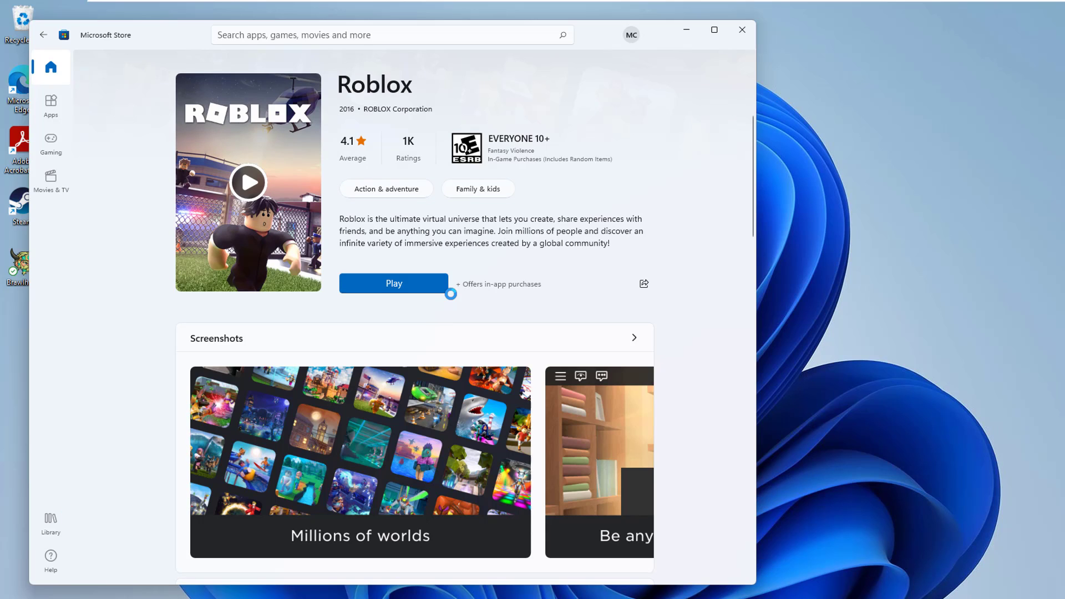
left_click(427, 285)
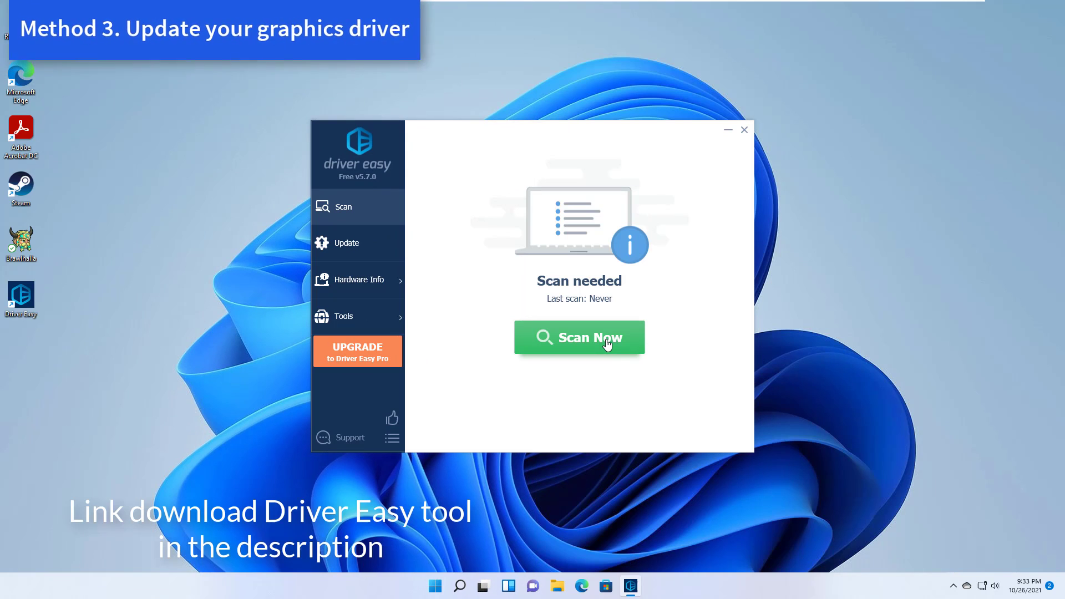
- Run a Driver Easy scan and review the list of 74 up-to-date drivers
left_click(608, 345)
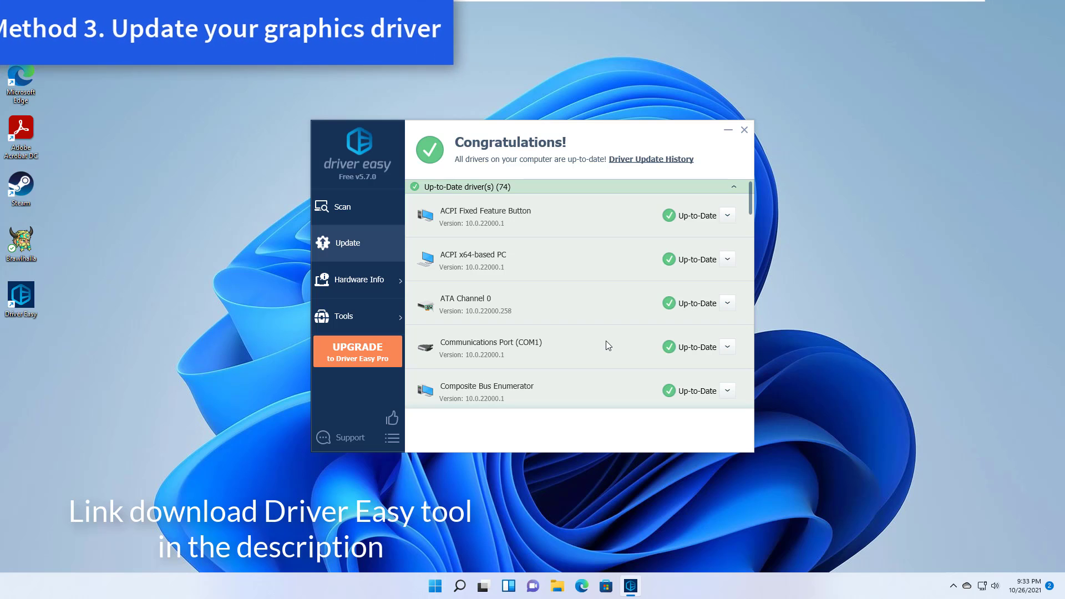
scroll(636, 341, "down", 6)
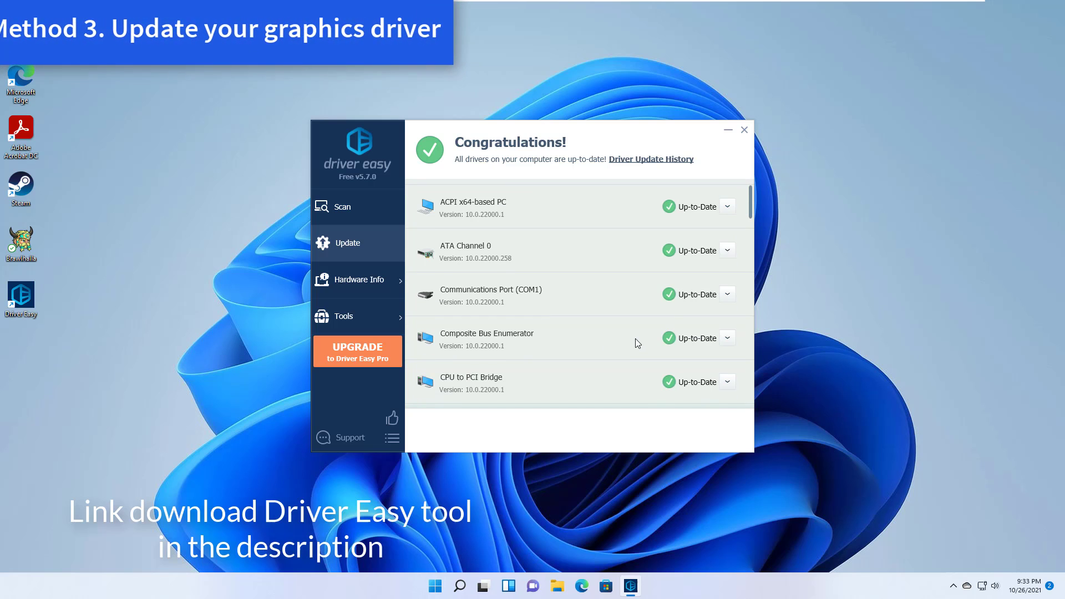
scroll(634, 308, "down", 10)
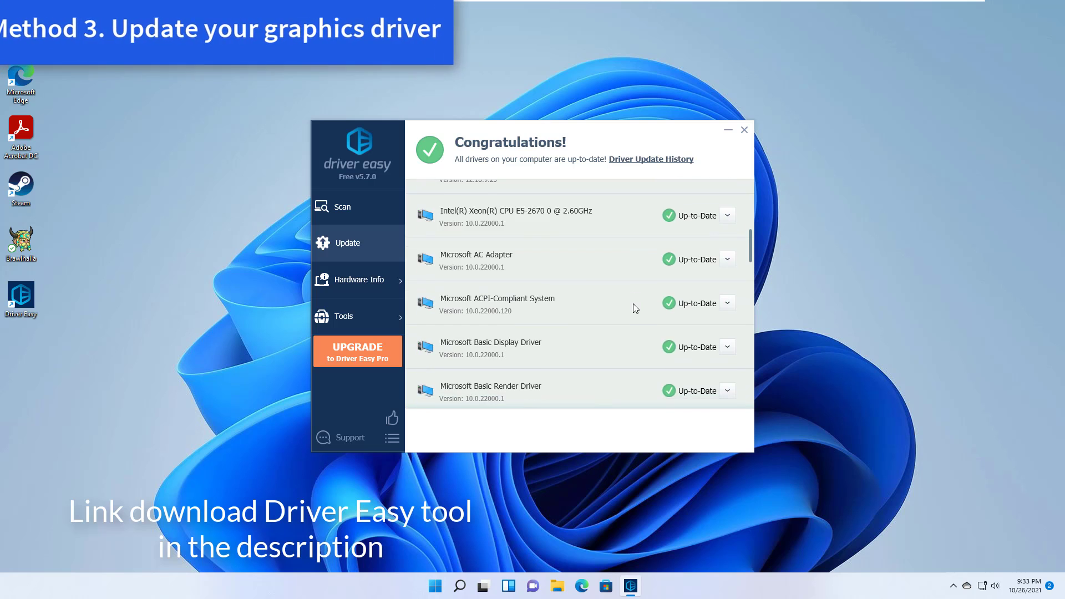
scroll(654, 296, "down", 9)
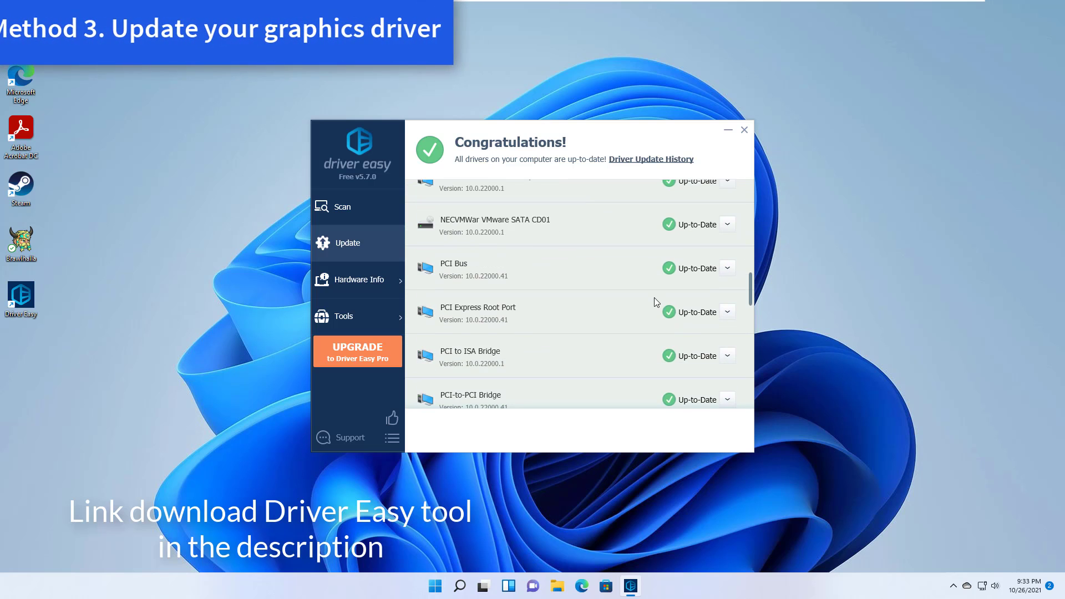
scroll(668, 292, "down", 12)
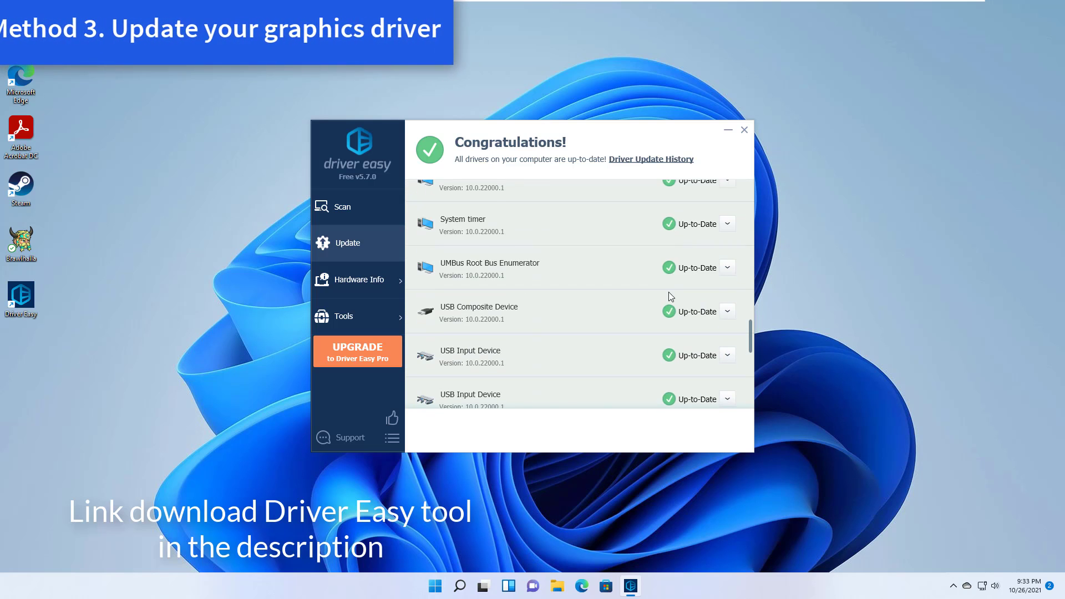
scroll(669, 303, "down", 3)
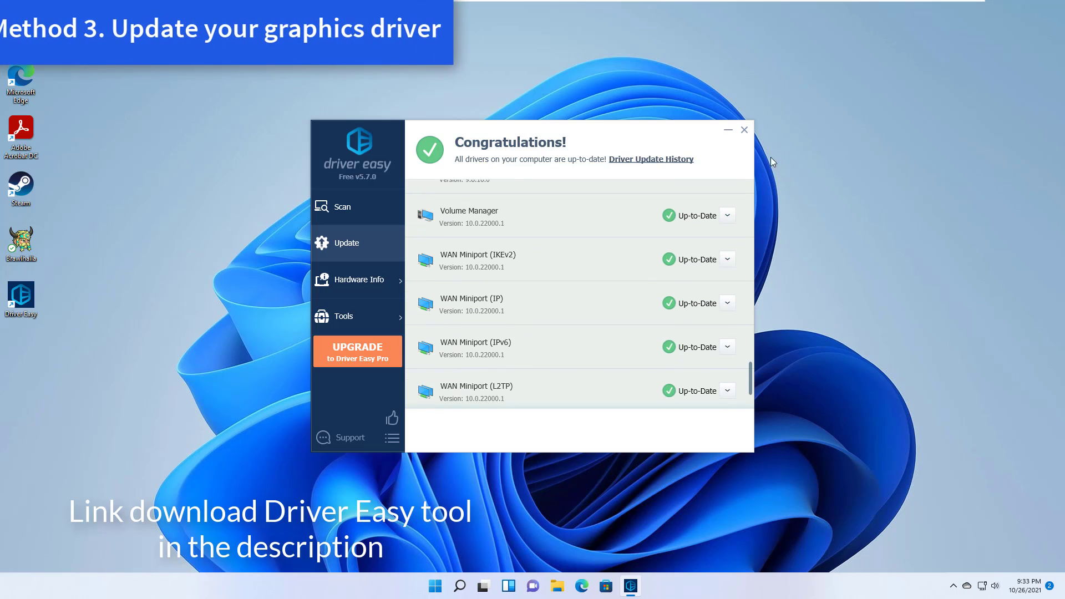